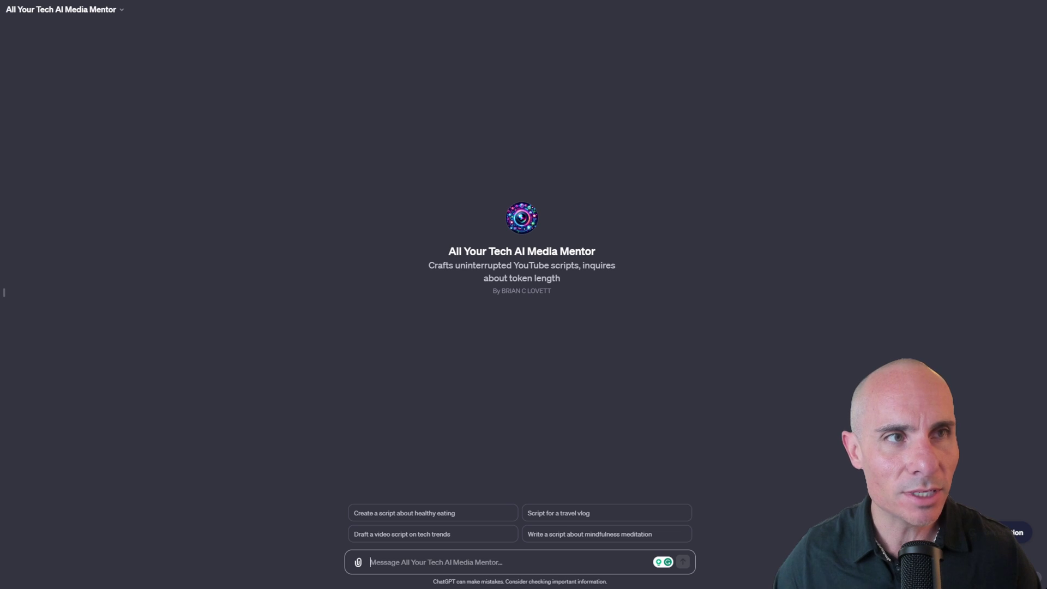
- Start a new empty chat with the All Your Tech AI Media Mentor GPT using Ctrl+Shift+O
key(ctrl+shift+o)
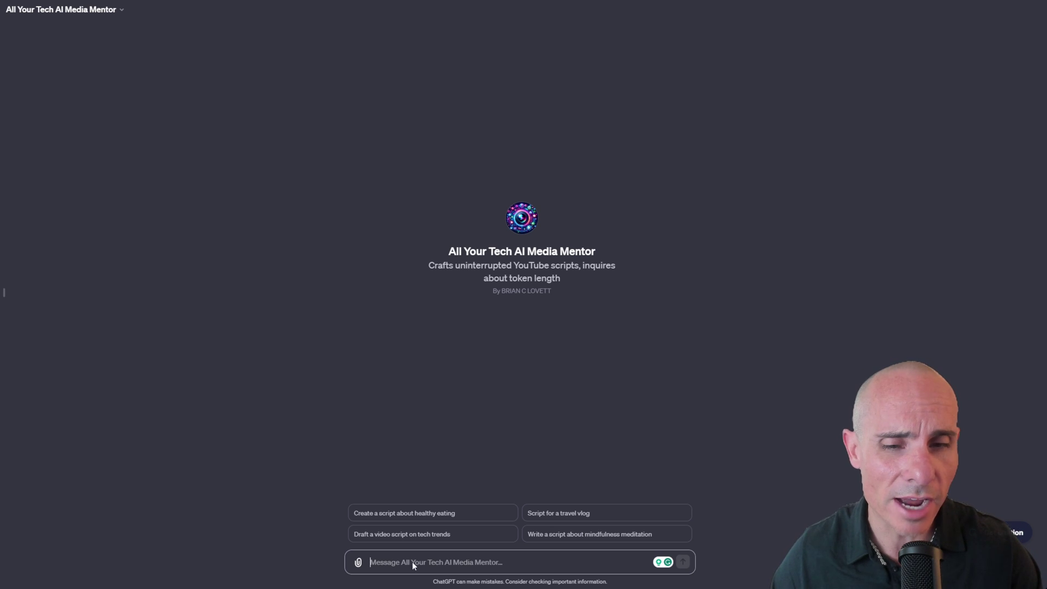
- Send 'create titles for a video about' followed by the pasted procrastination topic
text(how to stop procrastinating and get work done)
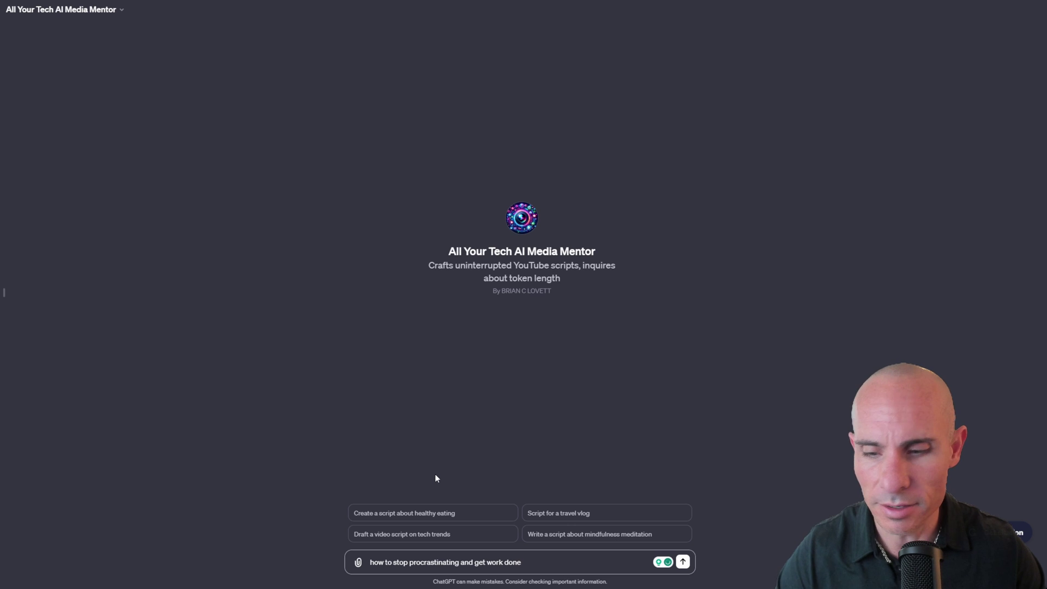
key(Home)
text(create titles for a video about)
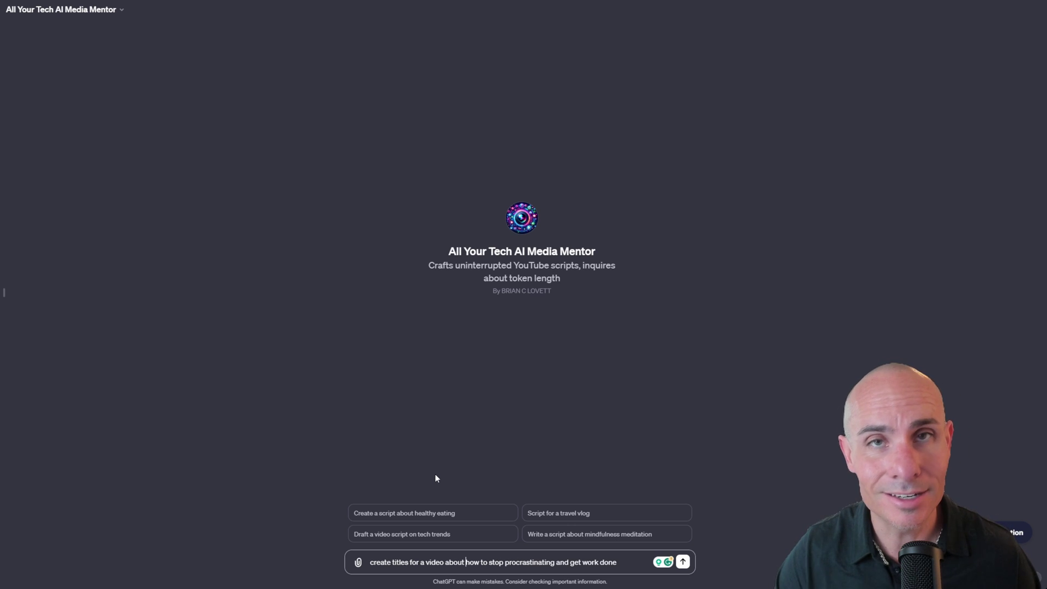
key(Return)
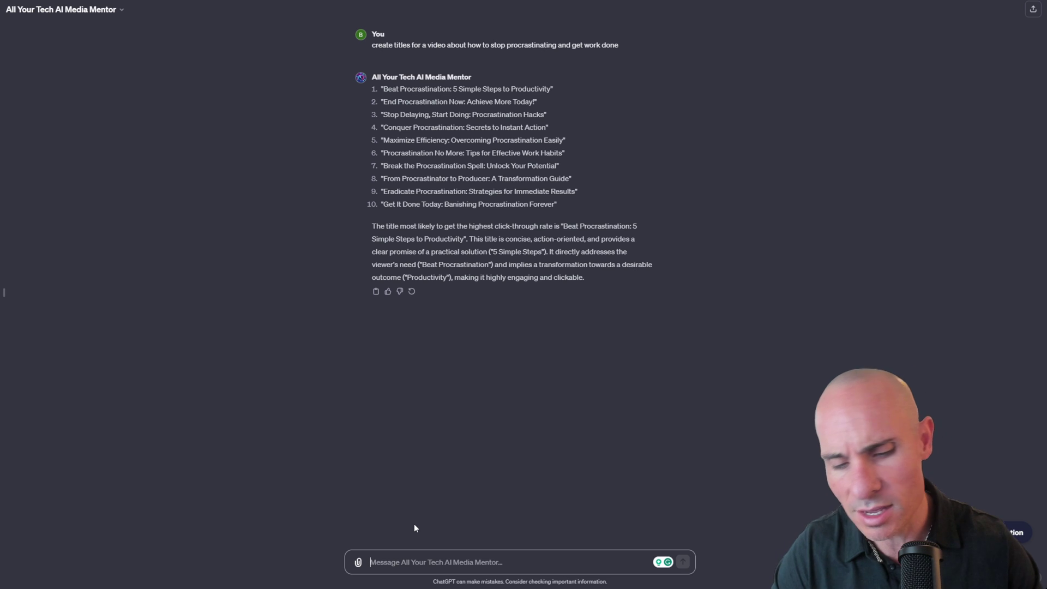
- Request a YouTube thumbnail for 'Beat Procrastination: 5 Simple Steps to Productivity'
text(ok now)
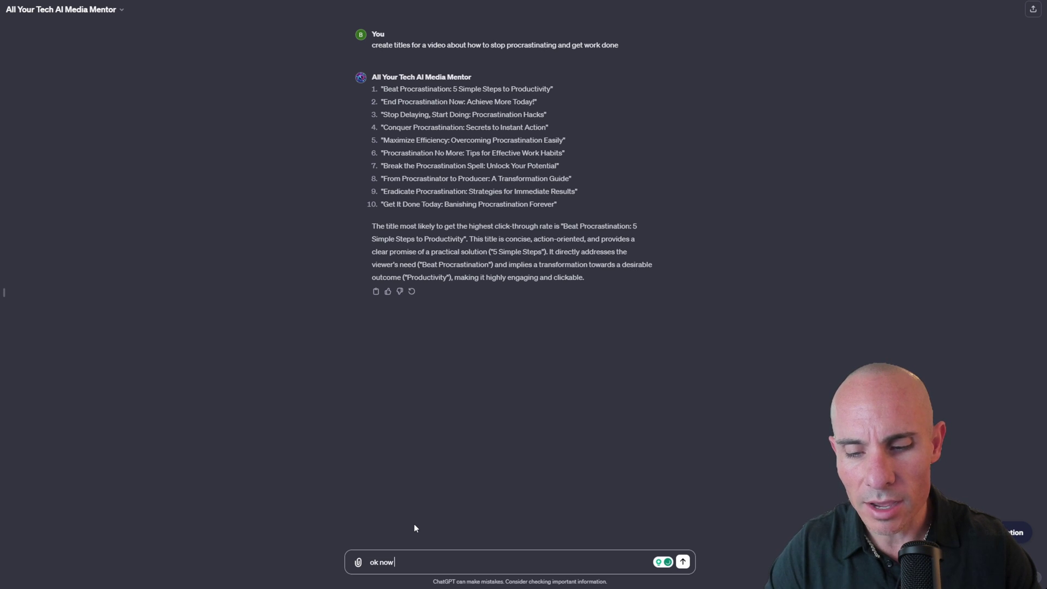
text( I al)
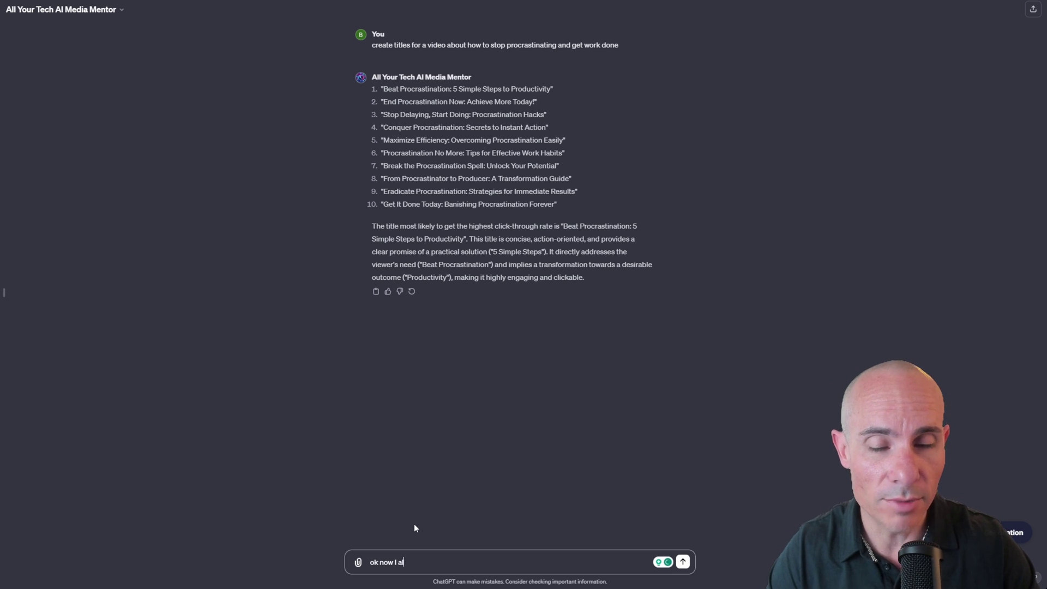
text(so need a youtube thumbnail)
key(Return)
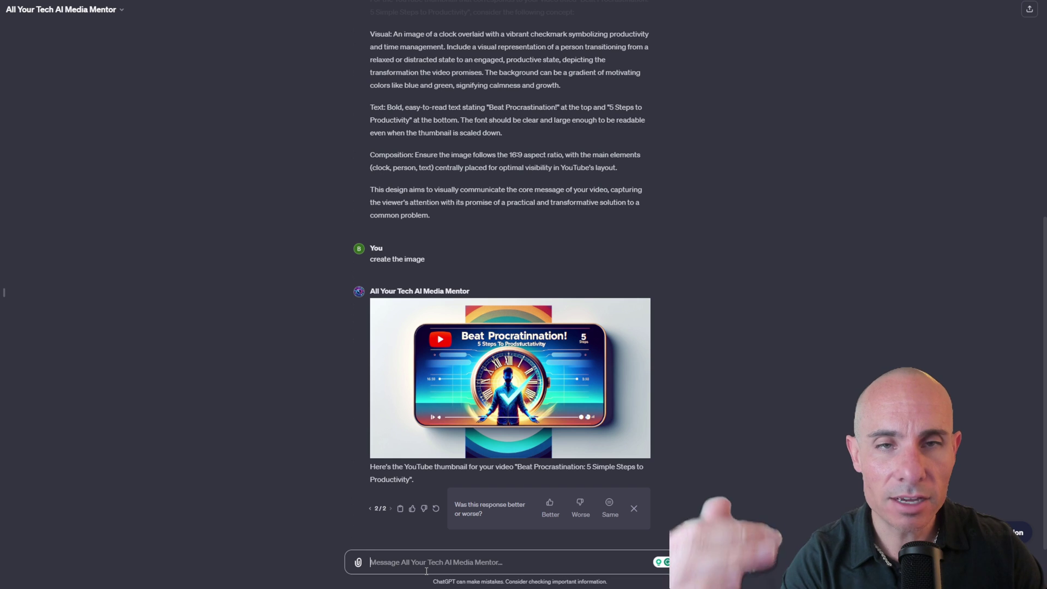
click(427, 571)
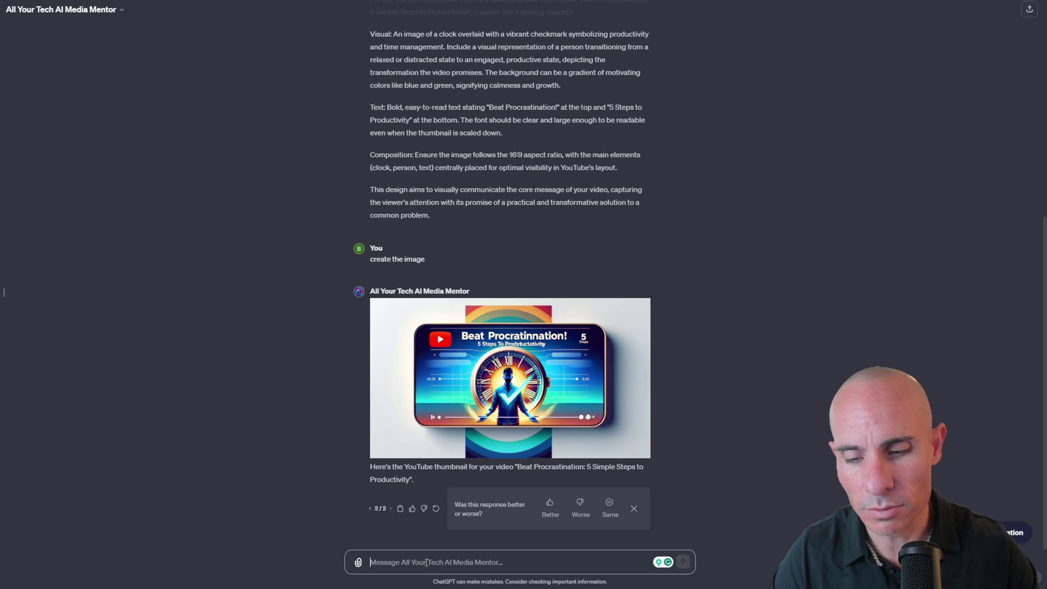
- Ask for research on procrastination, then paste the 8000-token story-driven script prompt
text(do some re)
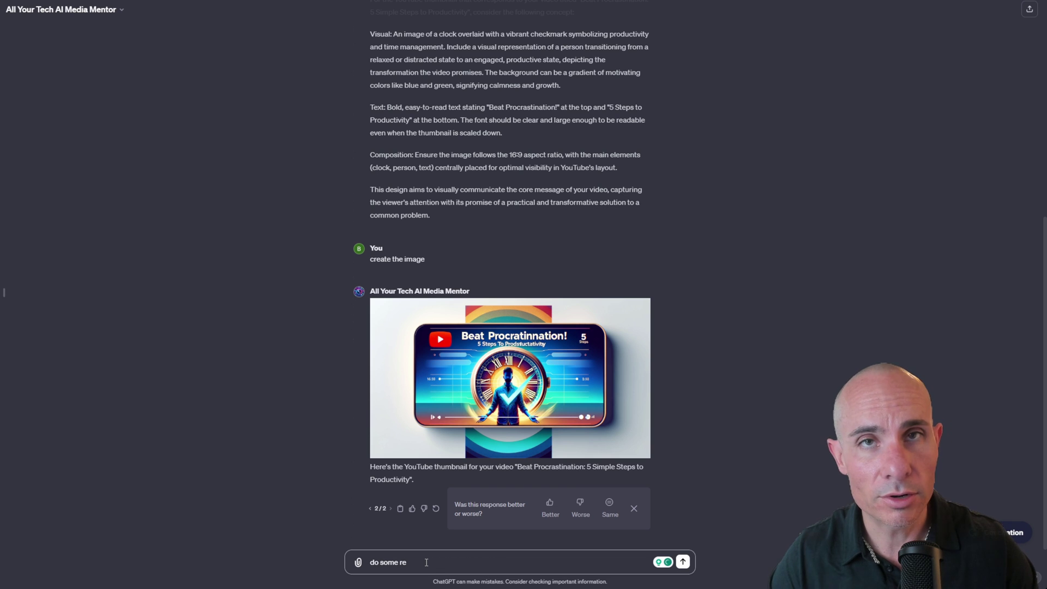
text(search on procrastination)
key(Return)
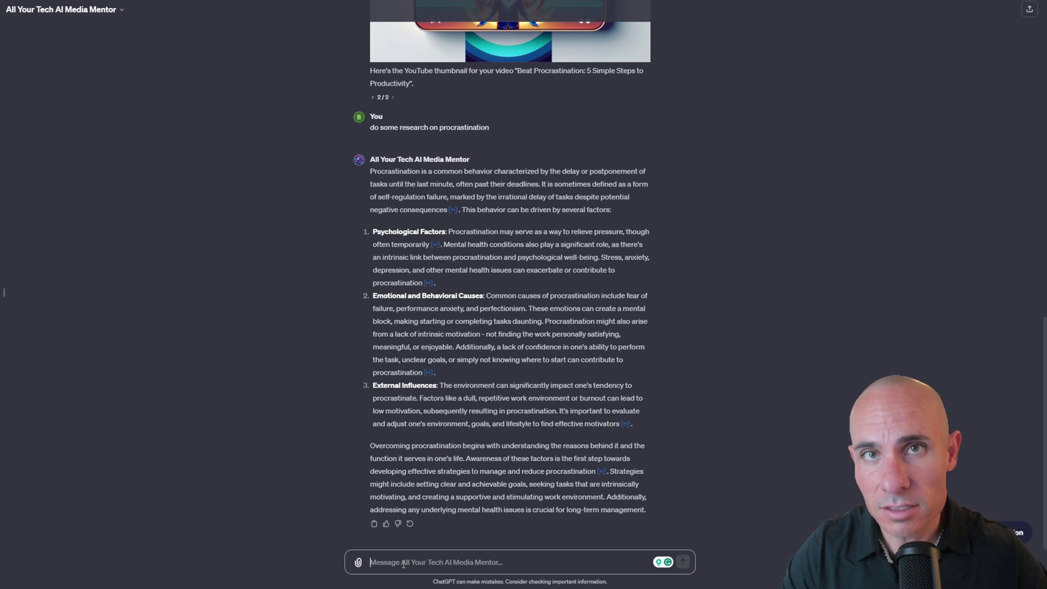
text(Write an engaging story driven youtube script without any headings, quotes or brackets for a video titled: How to Stop Procrastinating and Get Work Done  The script should be 8000 tokens in length and is for my youtube channel growth mindset 365)
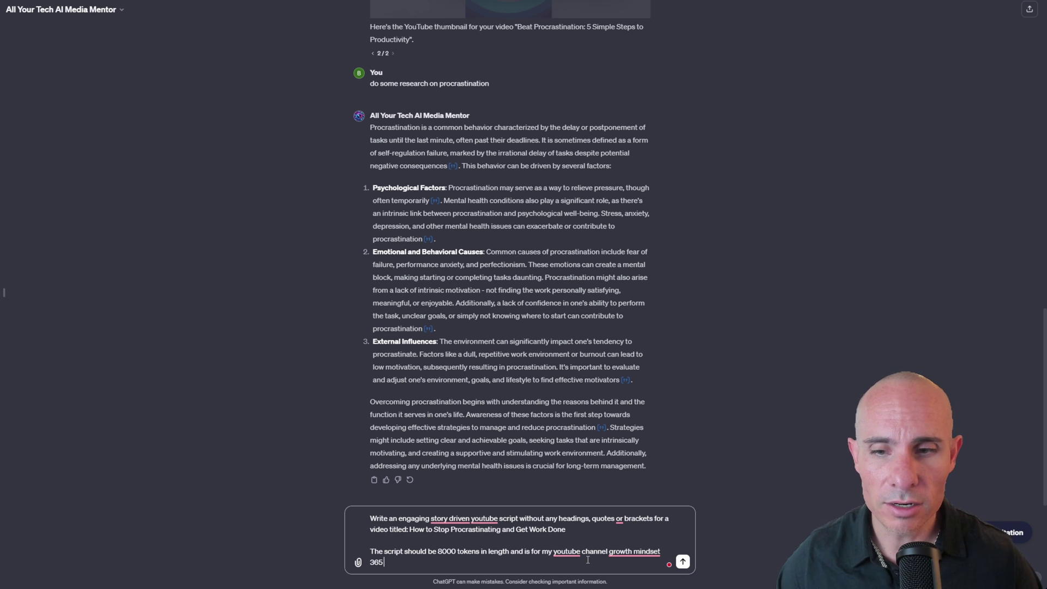
- Send the script prompt and select the generated procrastination story script about Max
click(686, 567)
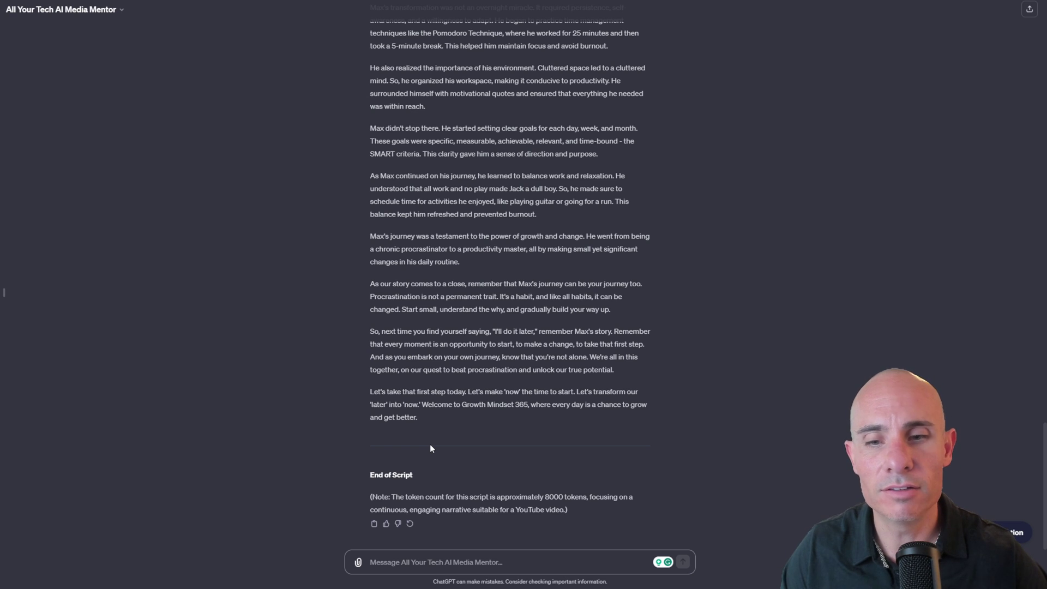
drag(431, 414, 370, 121)
key(ctrl+c)
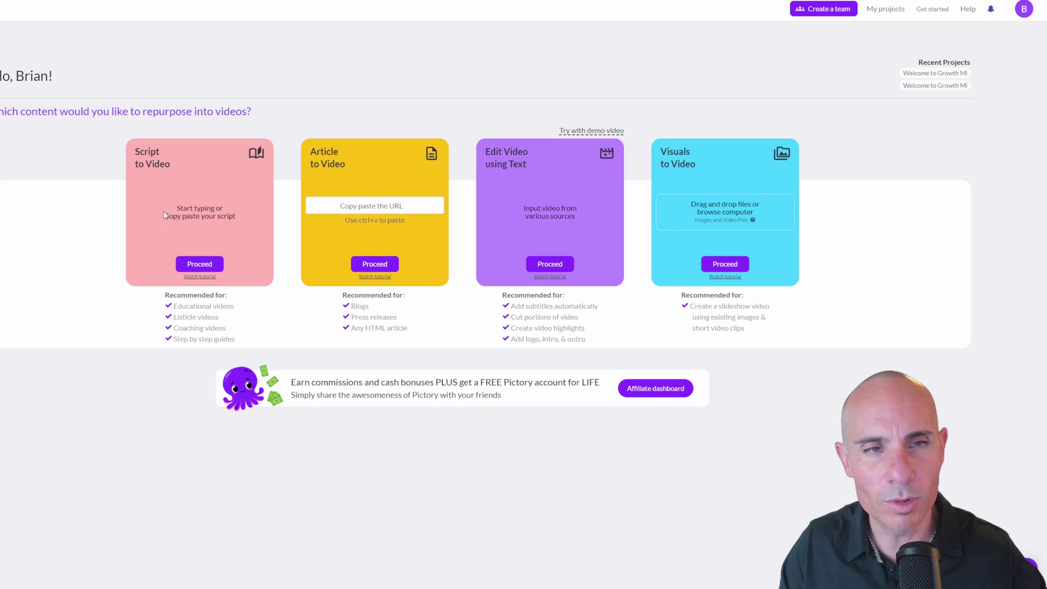
- Create a Script to Video project from the pasted Max procrastination script
click(200, 265)
click(126, 133)
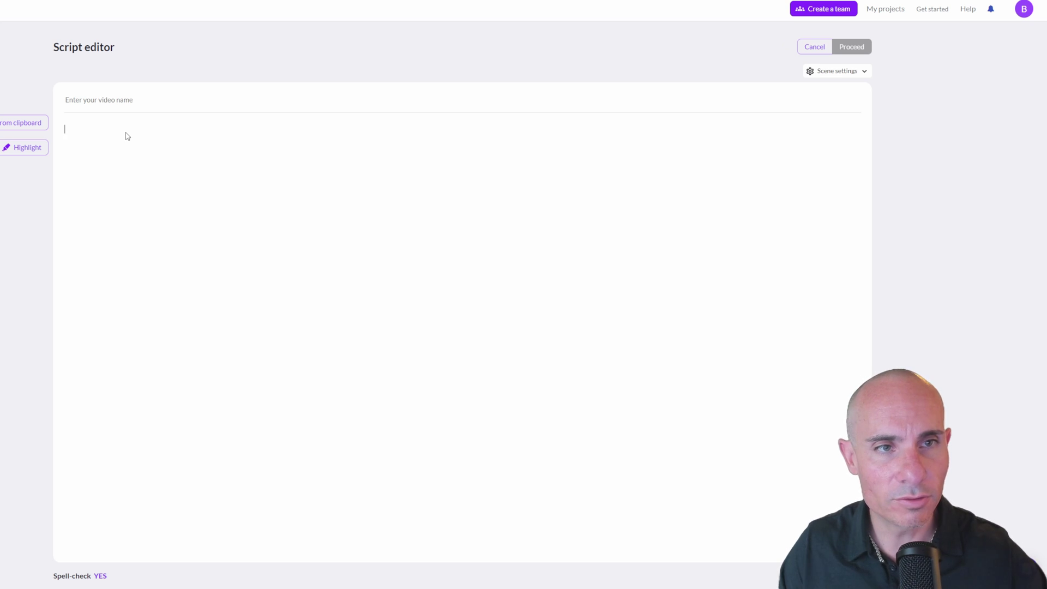
key(ctrl+v)
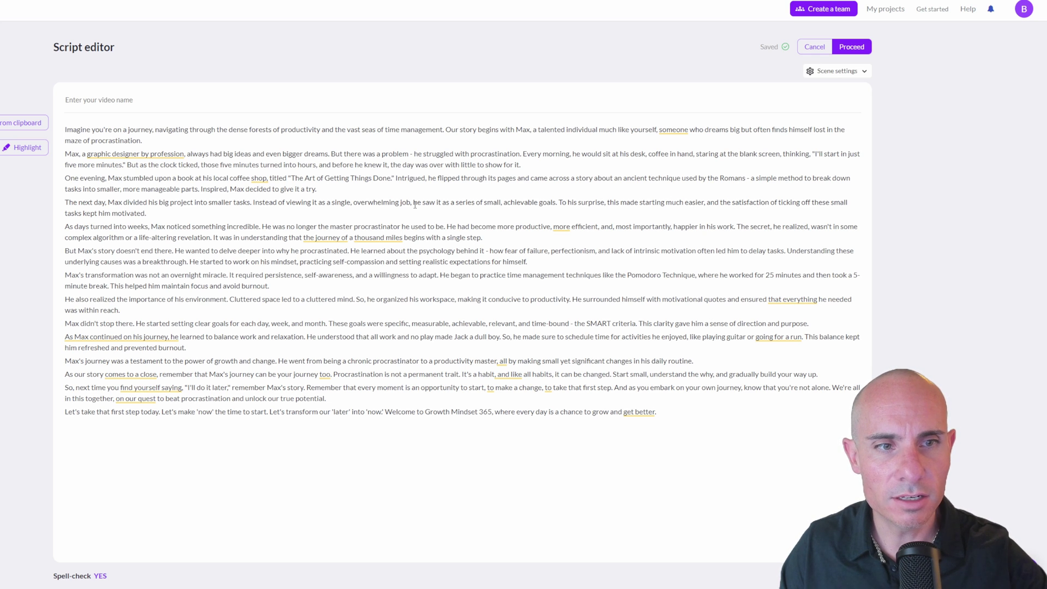
click(852, 47)
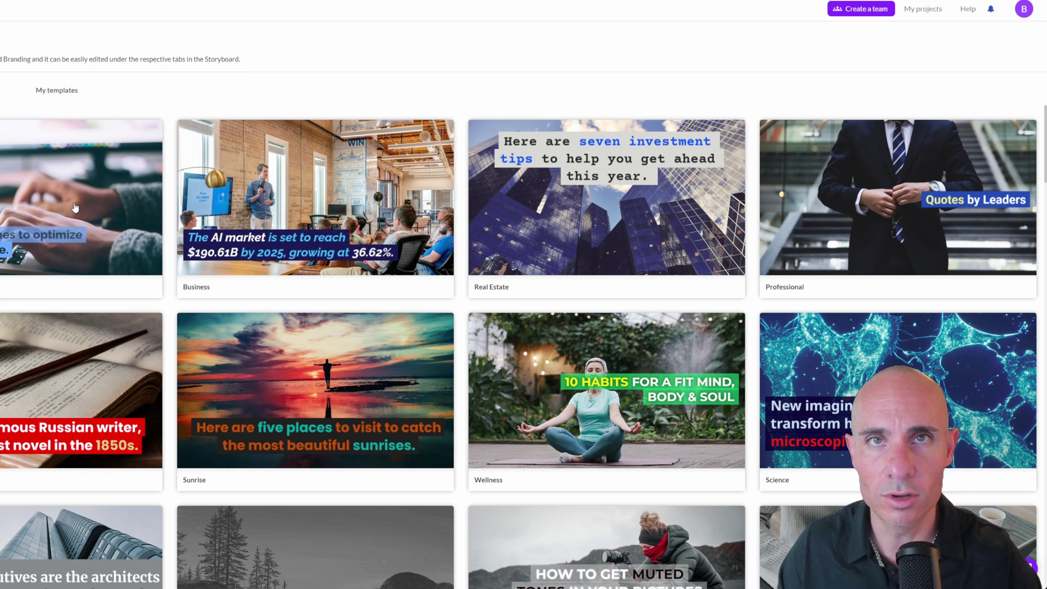
- Choose the Business template with 16:9 widescreen to build the storyboard
click(347, 202)
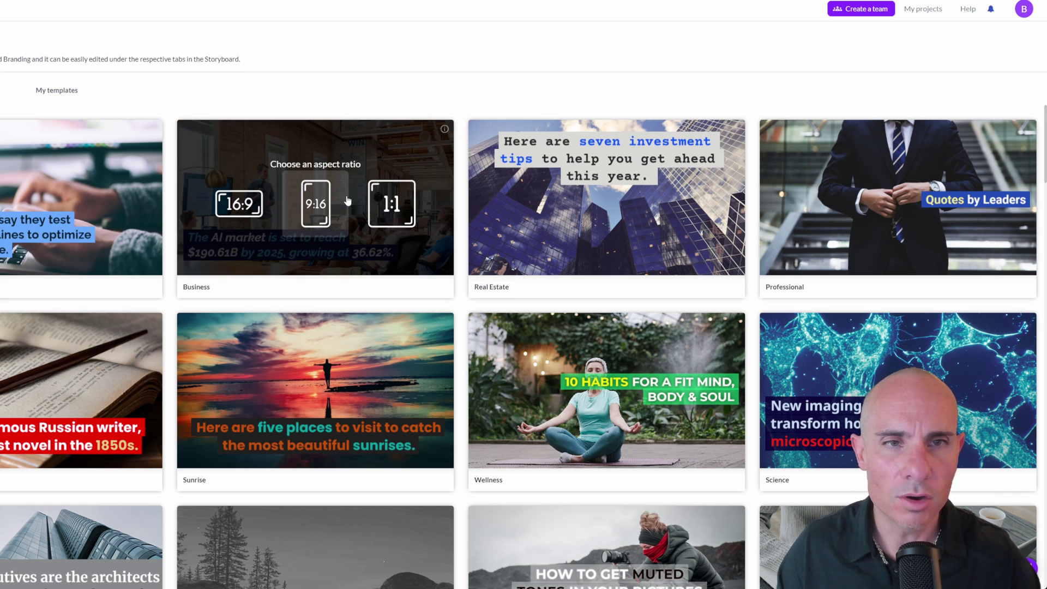
click(236, 204)
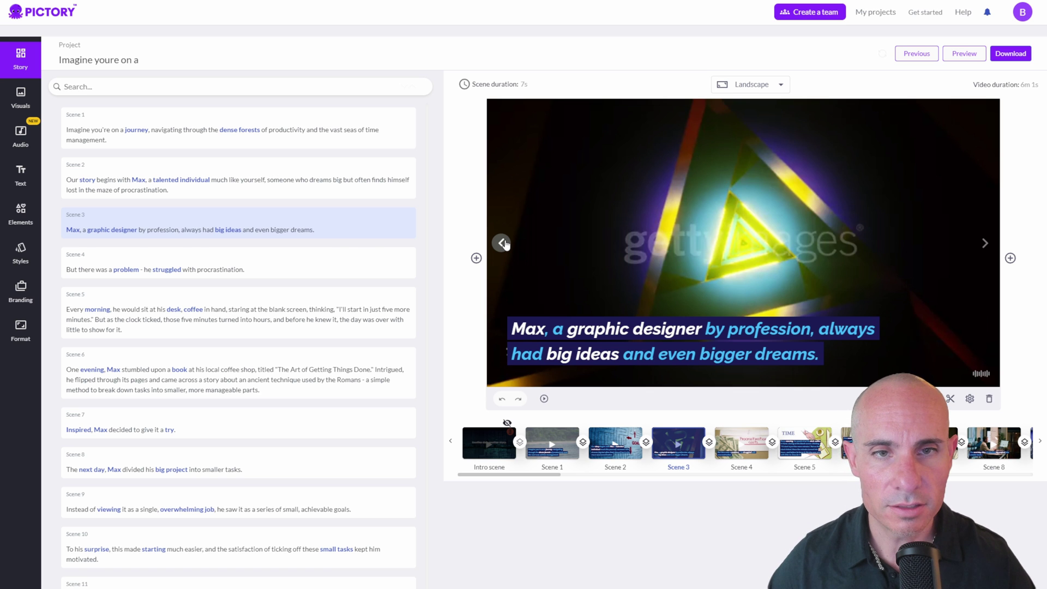
- Preview Scene 2's maze and GOALS visual and scroll down the scene list
click(502, 243)
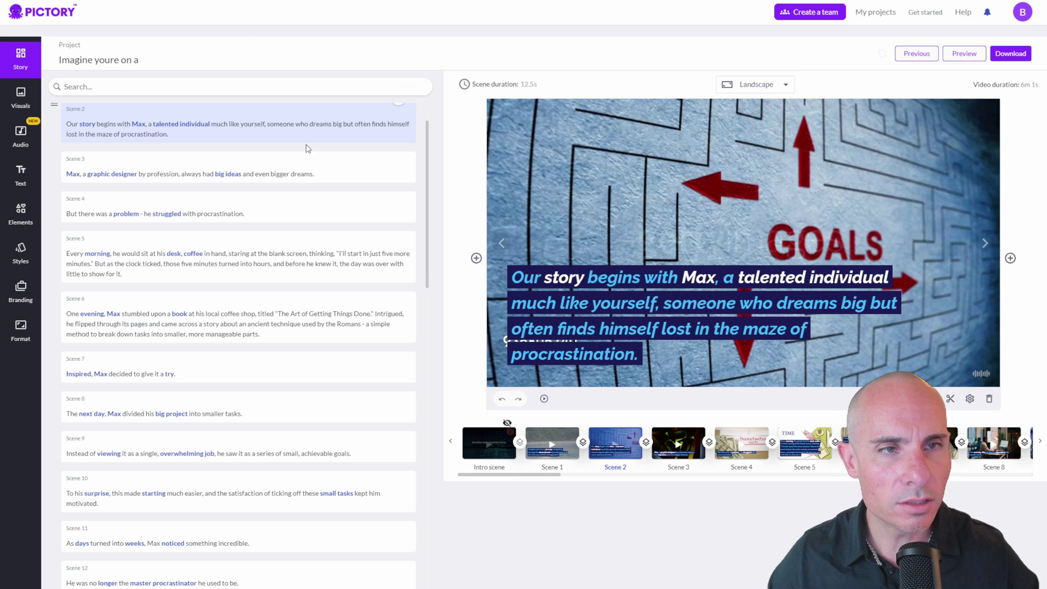
drag(428, 162, 399, 541)
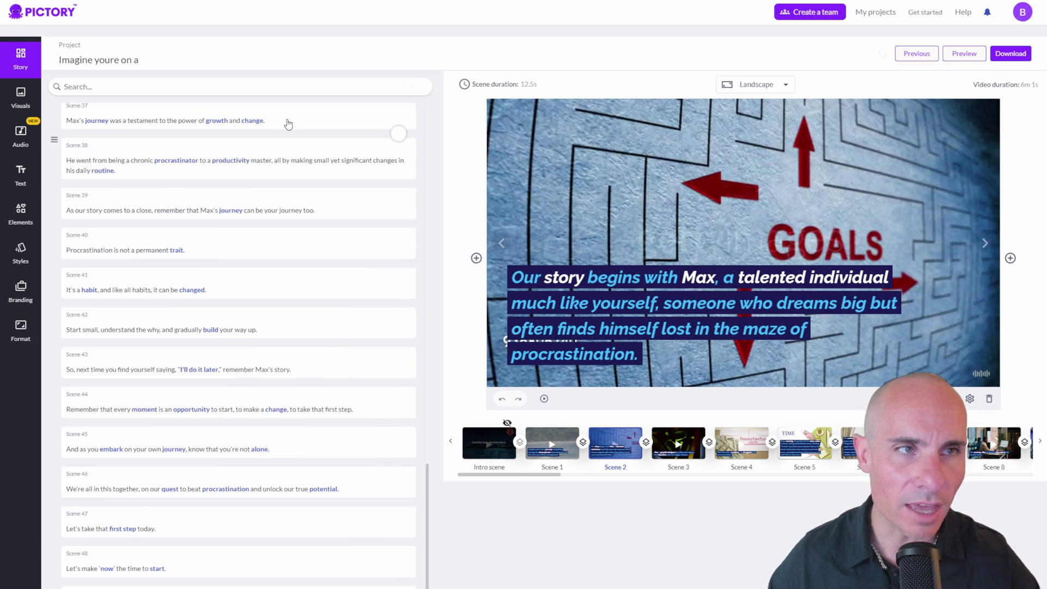
- Replace Scene 3's visual with a pen-drawing clip from a 'graphic designer' stock search
click(21, 97)
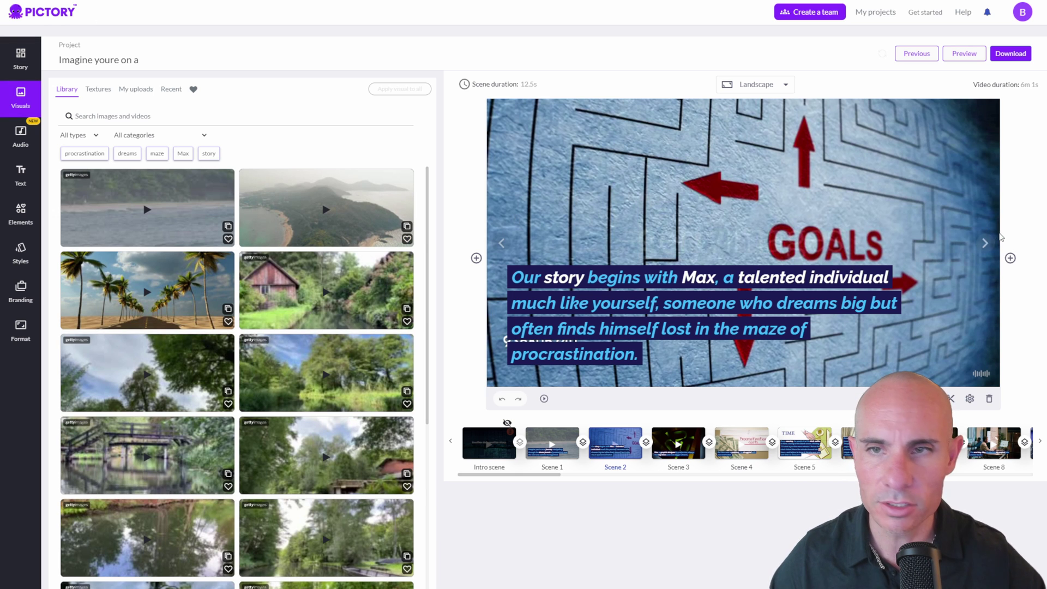
click(986, 244)
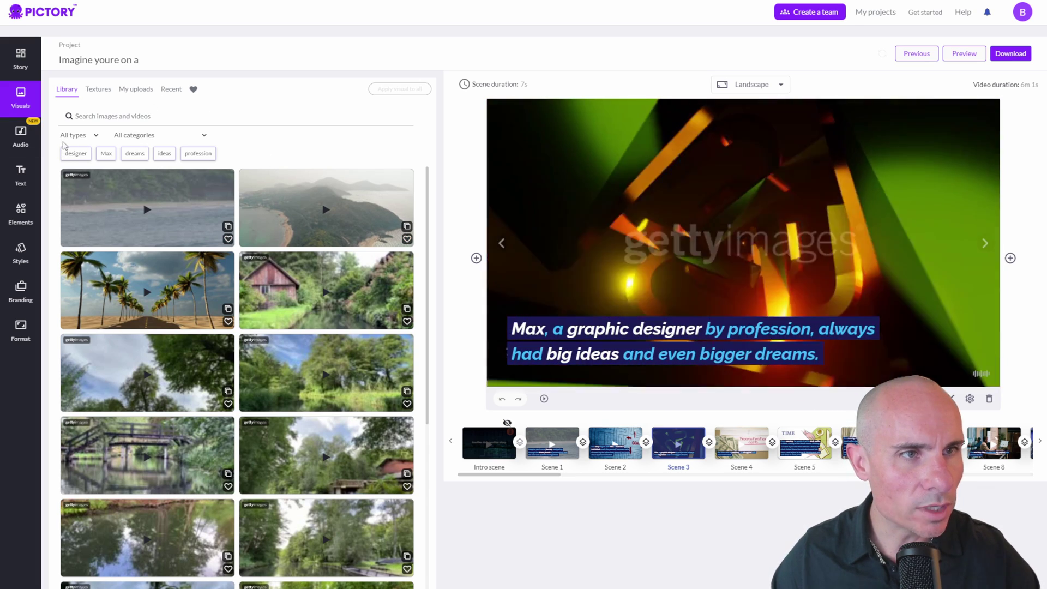
click(160, 114)
text(graphic designer)
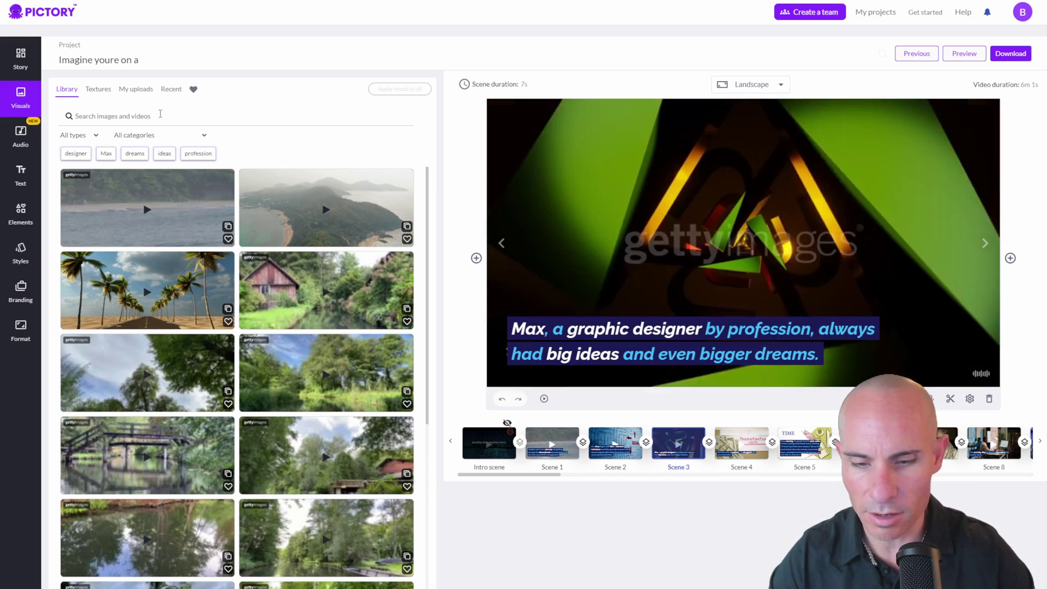
key(Return)
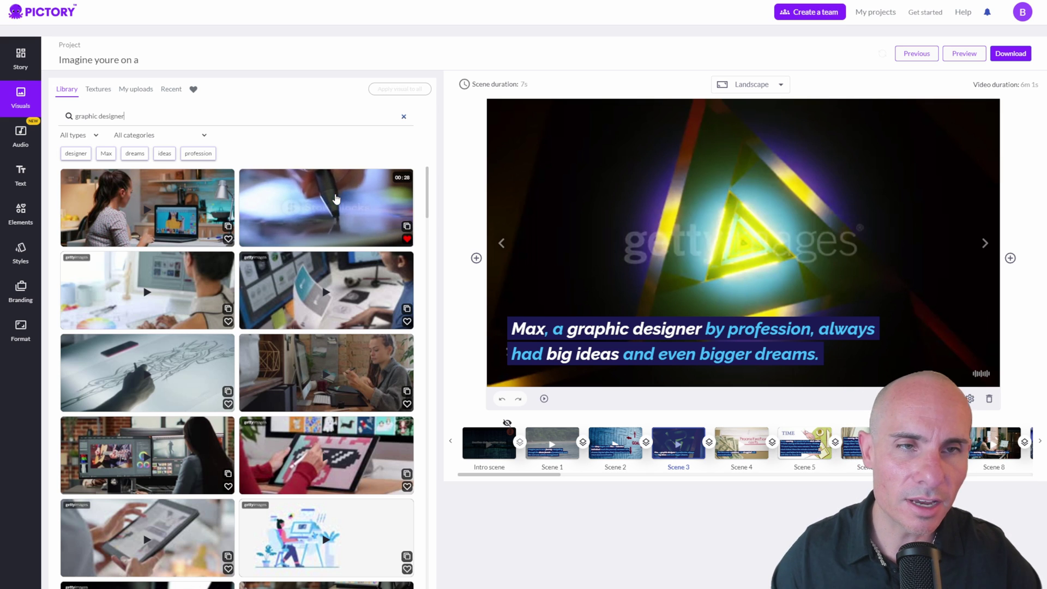
click(313, 202)
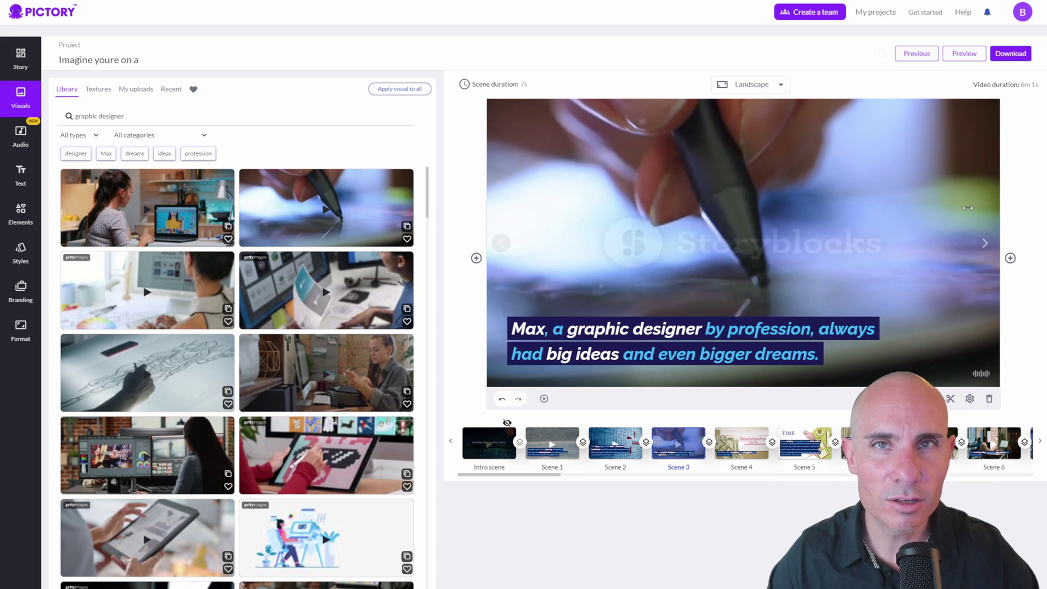
- Give Scene 4 a stressed-man office clip from the 'procrastination' stock search
click(985, 243)
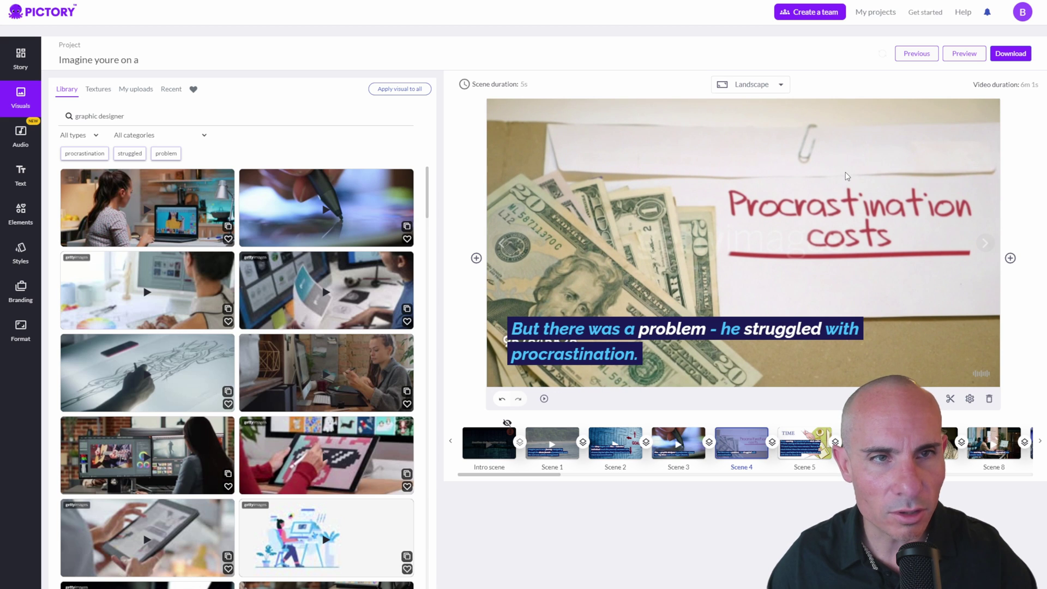
click(85, 155)
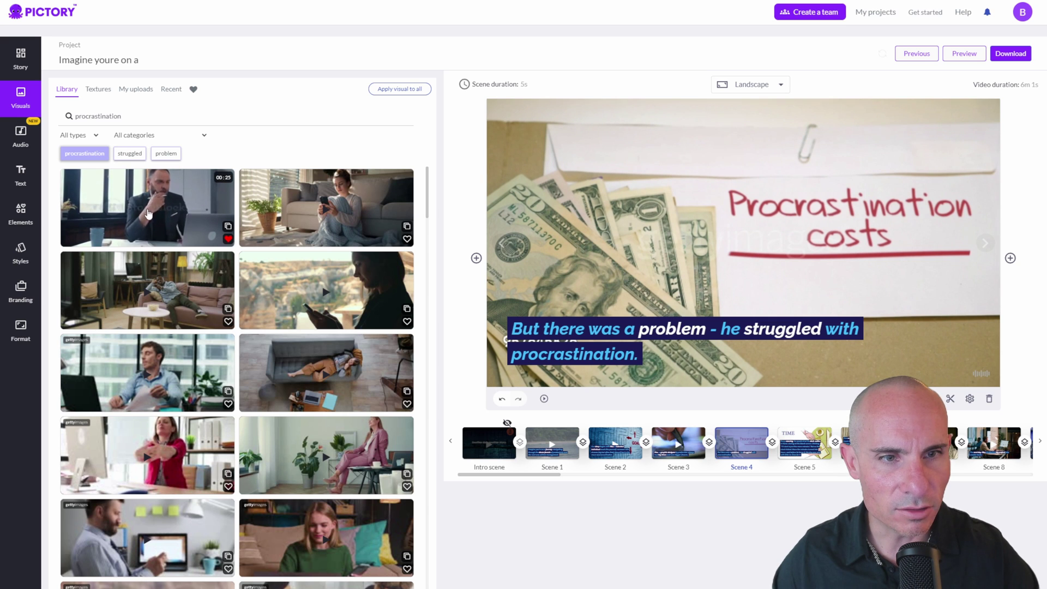
click(141, 378)
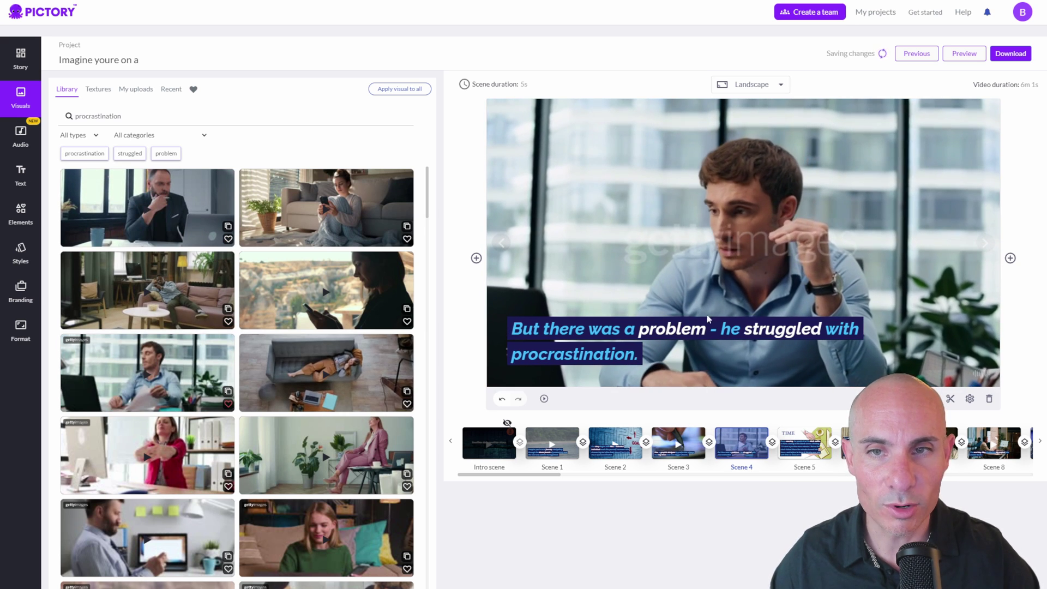
click(984, 243)
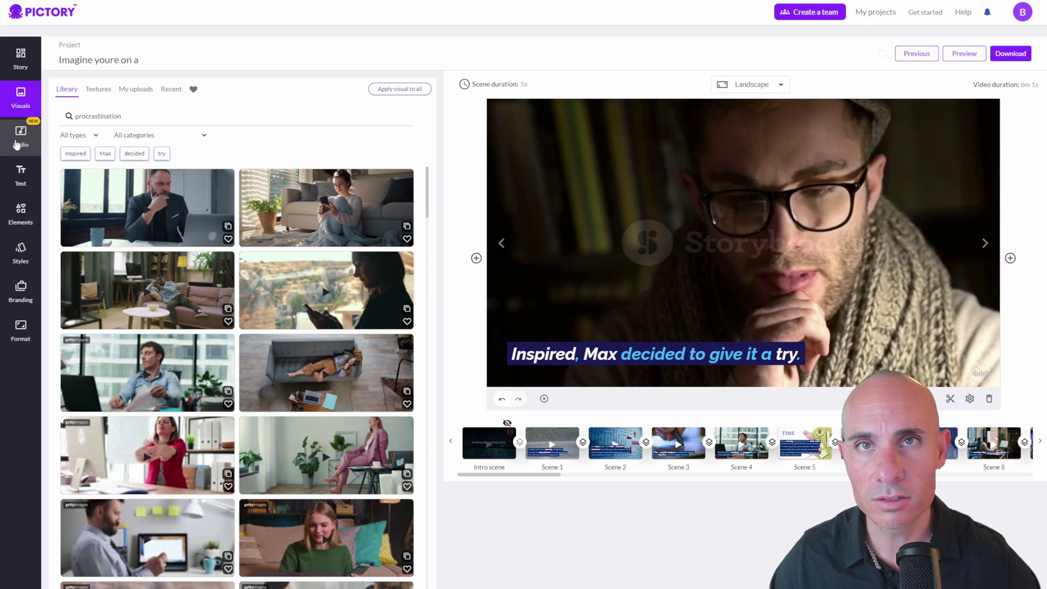
- Filter background music to Animation / Explainer and audition the Vulnerable Loss track
click(16, 144)
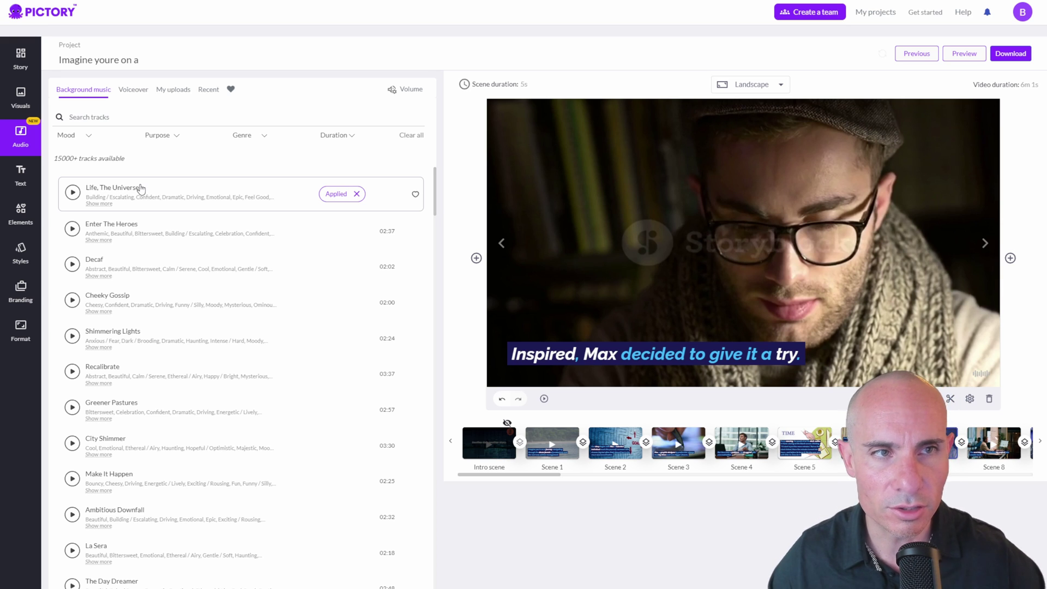
click(263, 135)
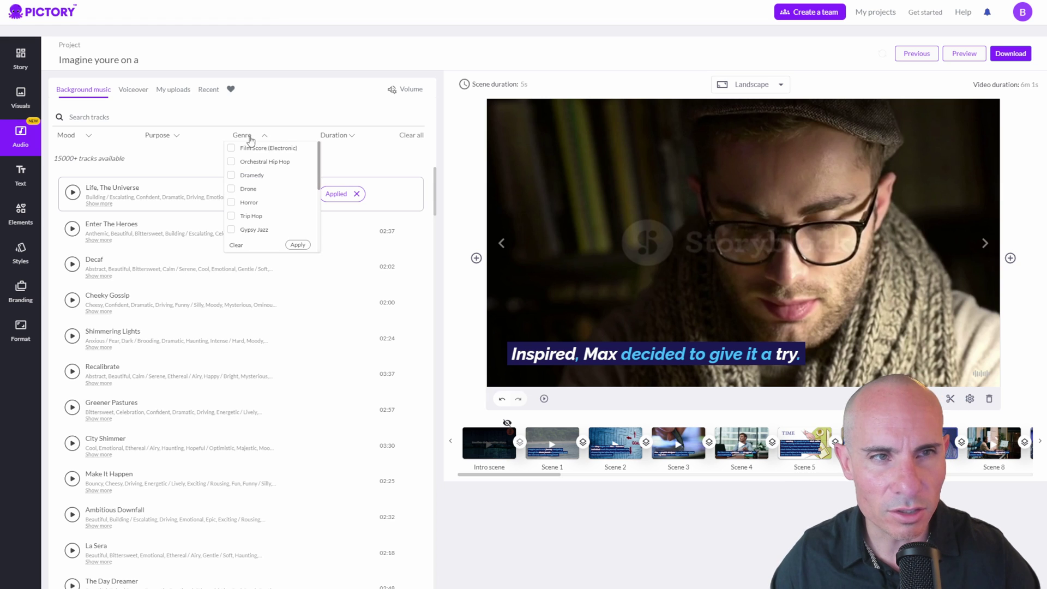
click(164, 139)
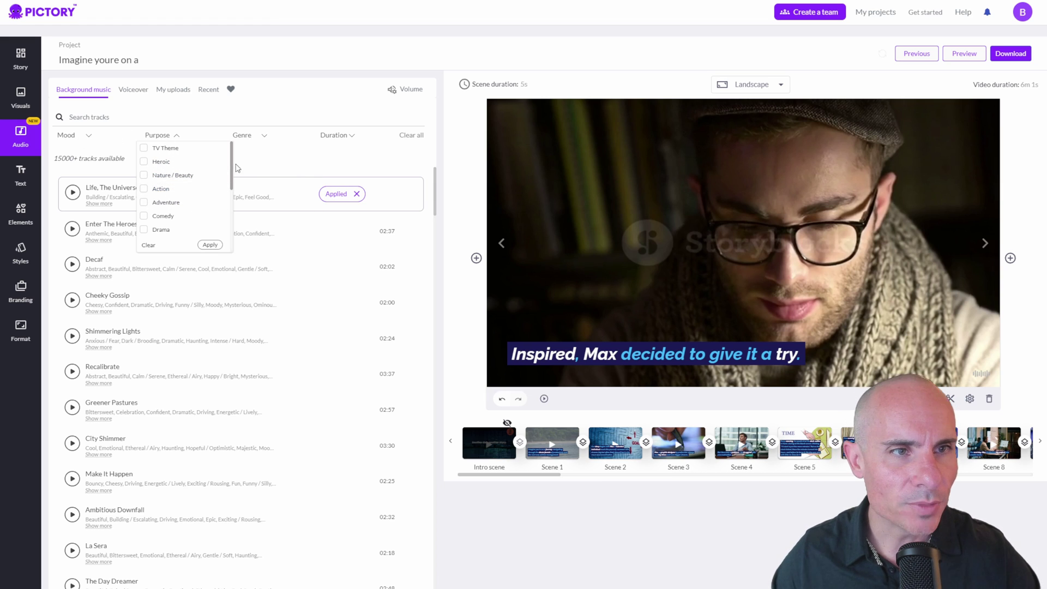
drag(233, 167, 232, 233)
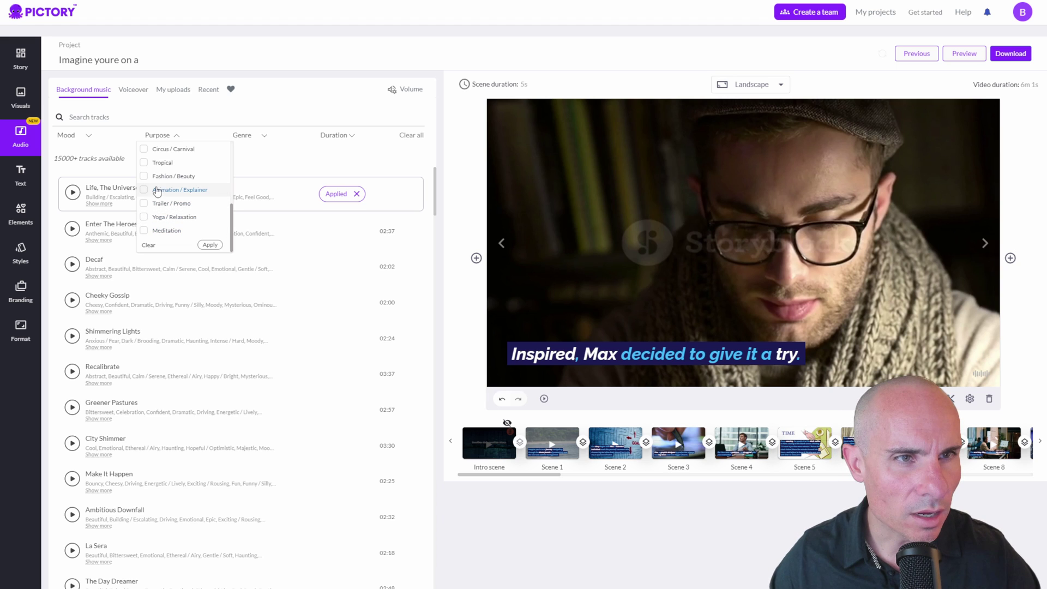
click(209, 245)
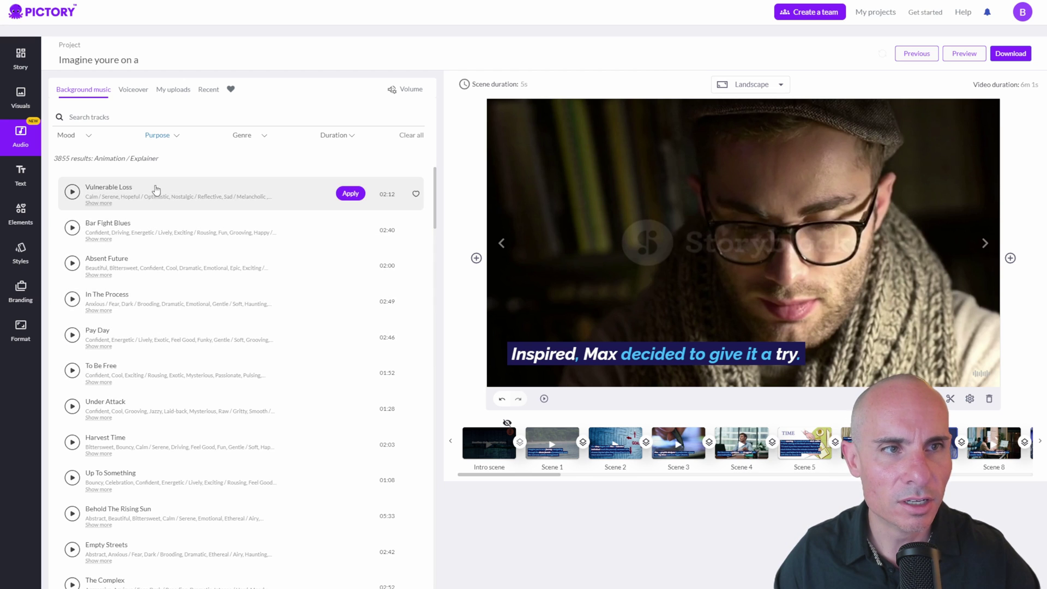
click(73, 192)
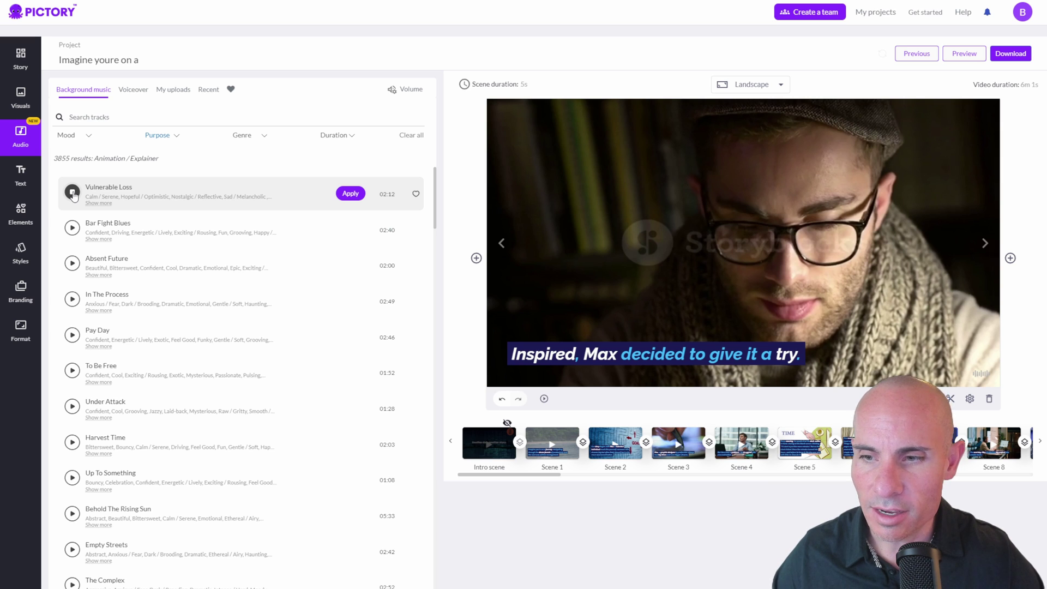
click(72, 192)
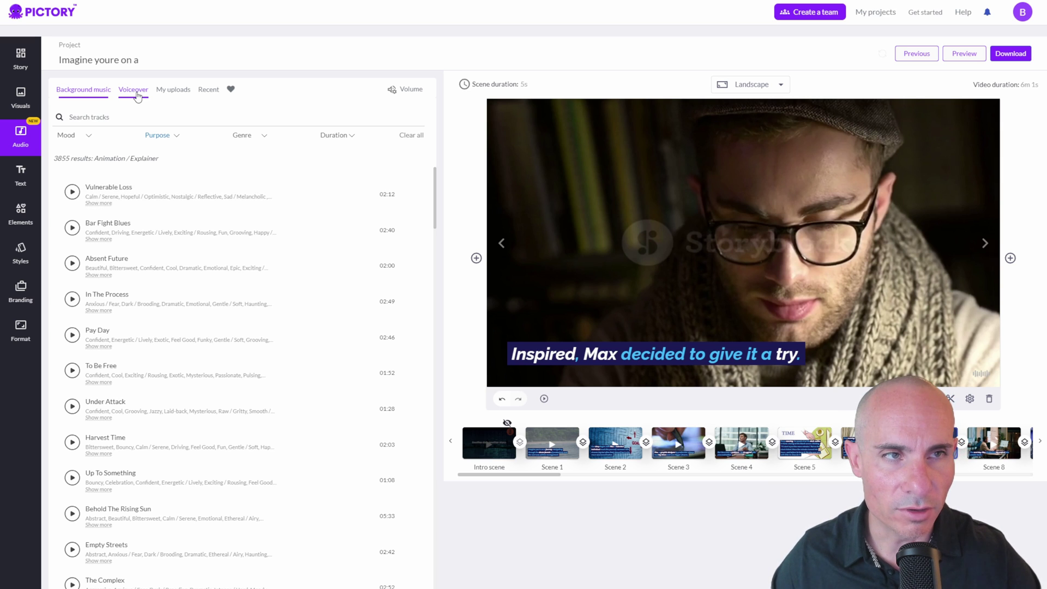
- In the Voiceover library, play the Safa standard voice sample, then return to the top
click(137, 96)
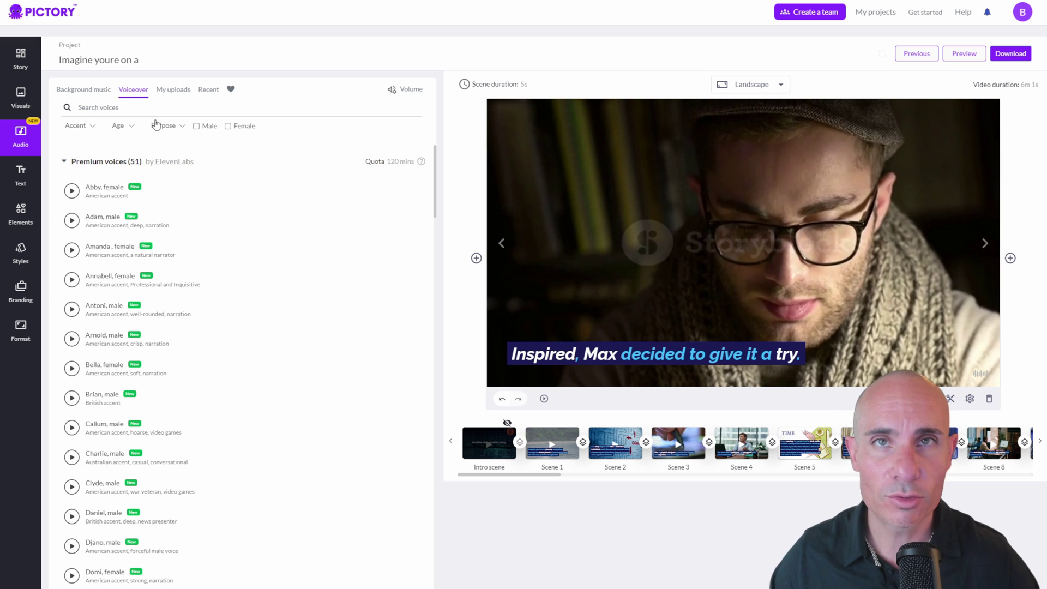
scroll(421, 540, down, 20)
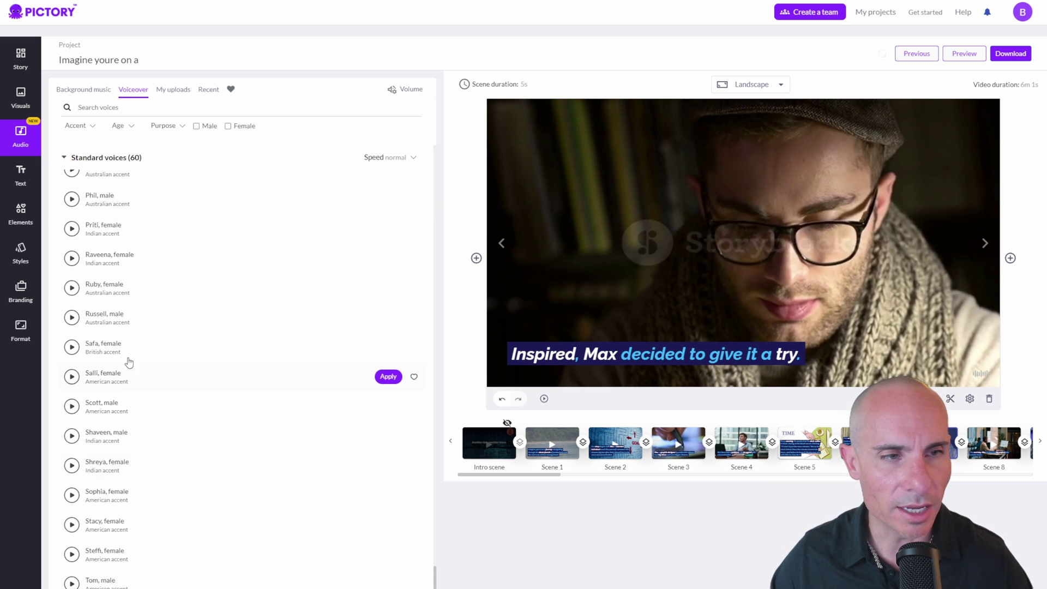
click(72, 347)
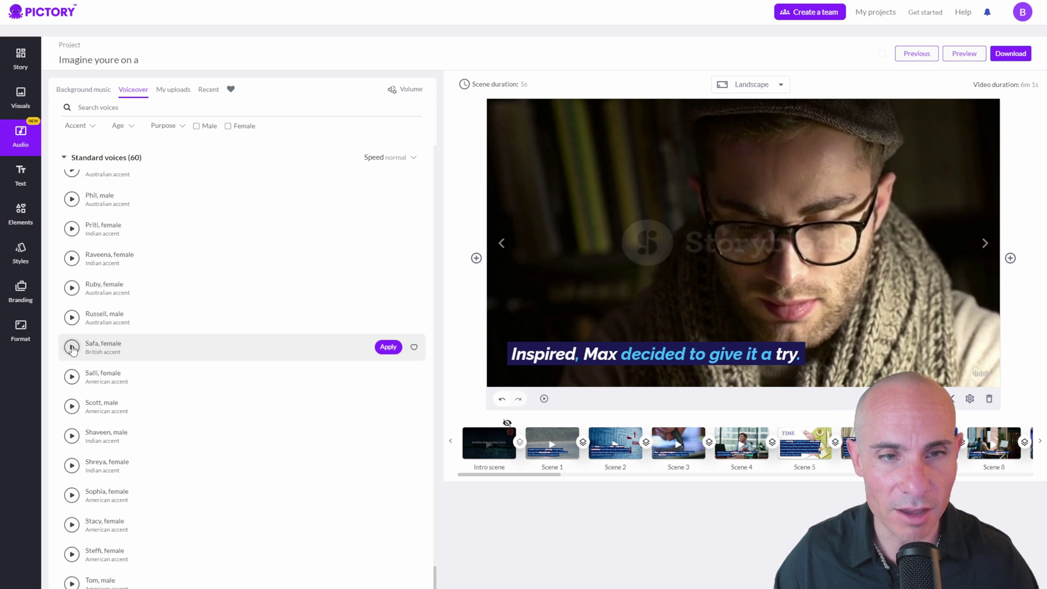
drag(434, 578, 445, 142)
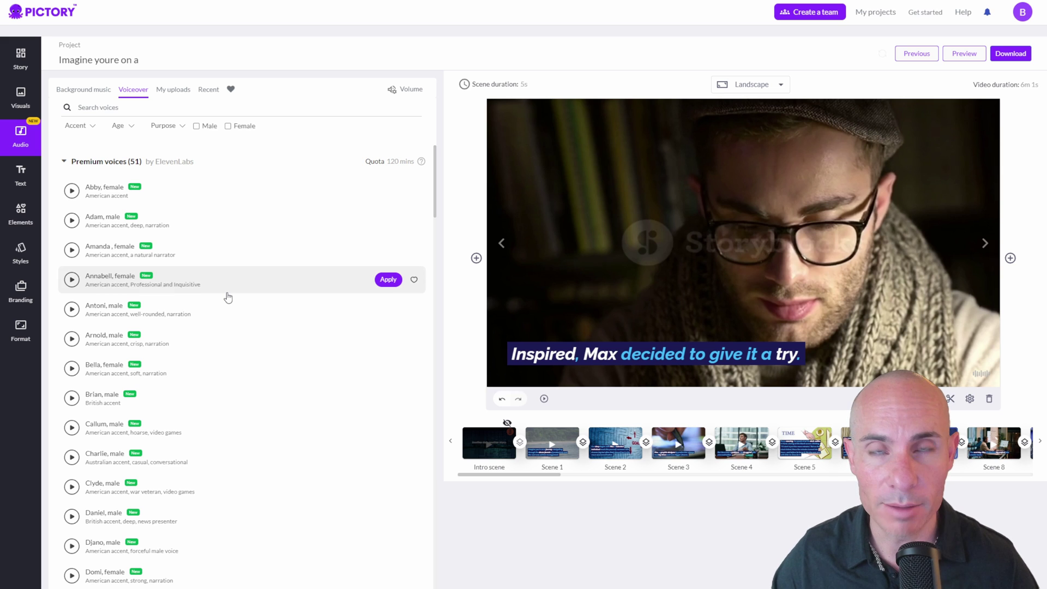
scroll(228, 298, down, 5)
click(72, 332)
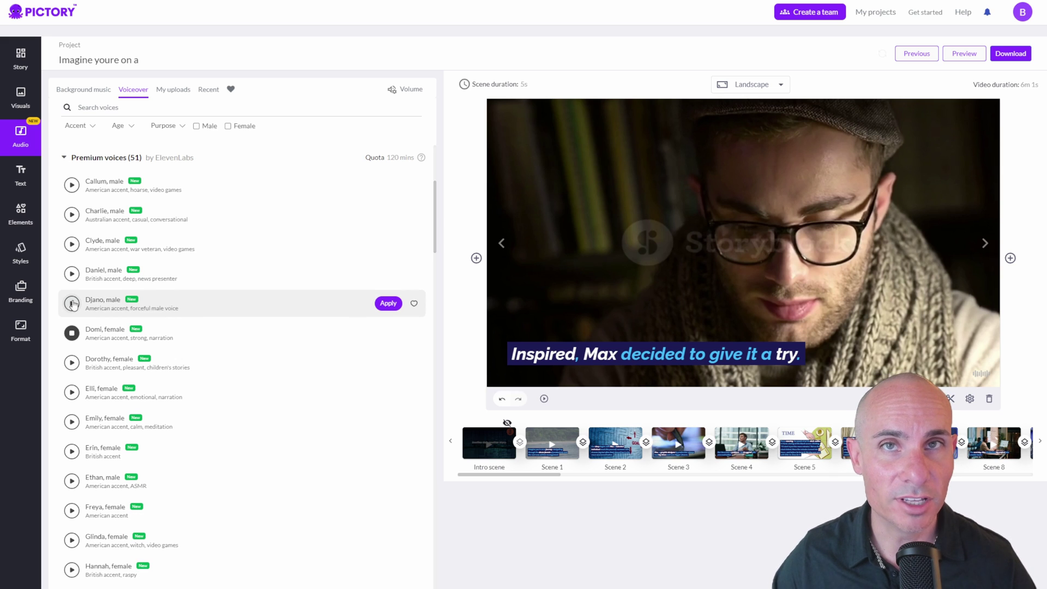
click(72, 303)
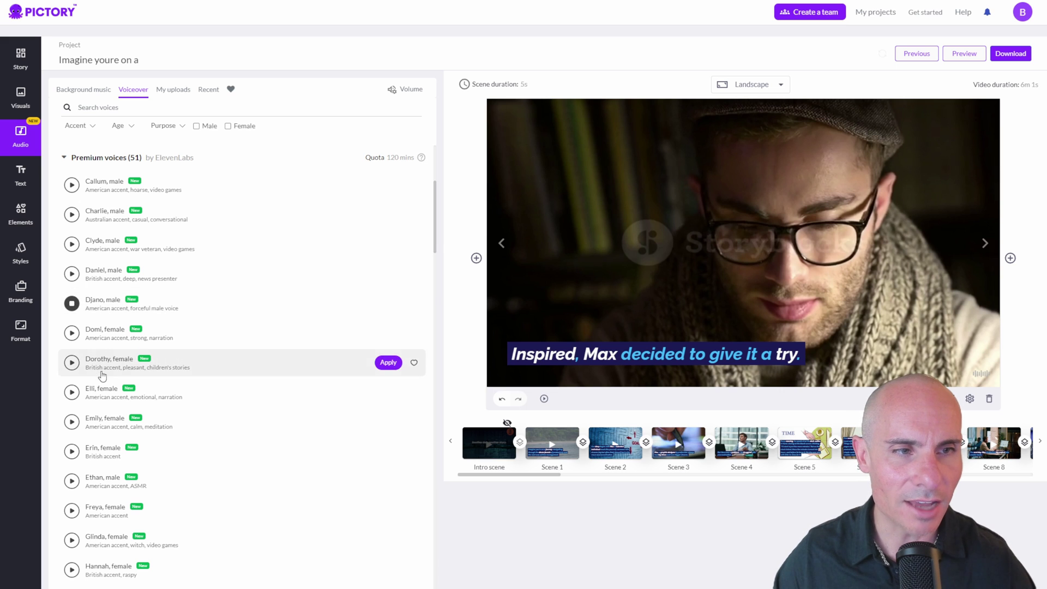
click(71, 363)
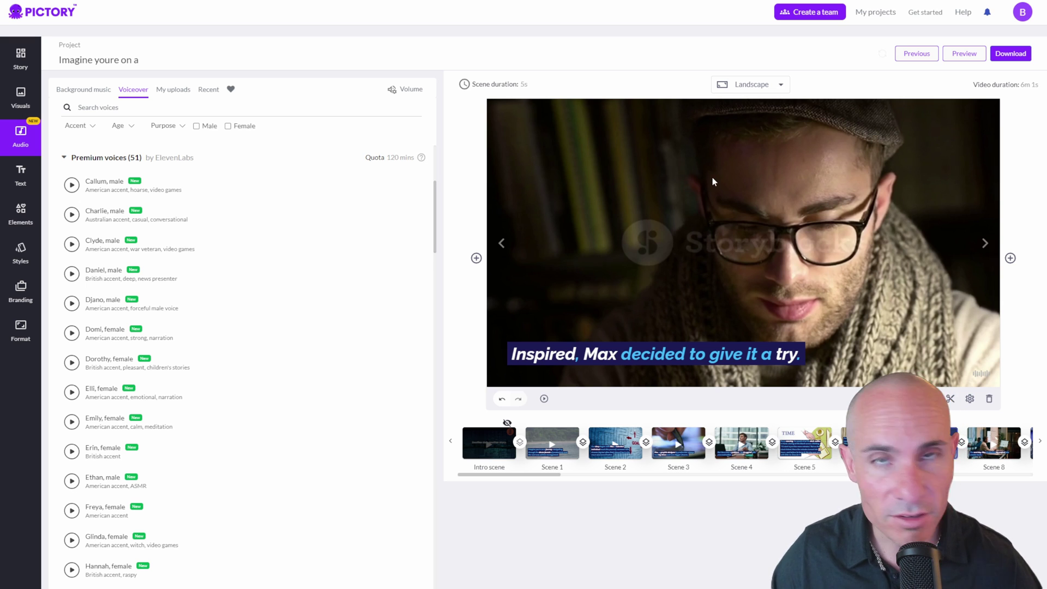
- Watch the captioned video preview, close it, and show the Download options
click(911, 398)
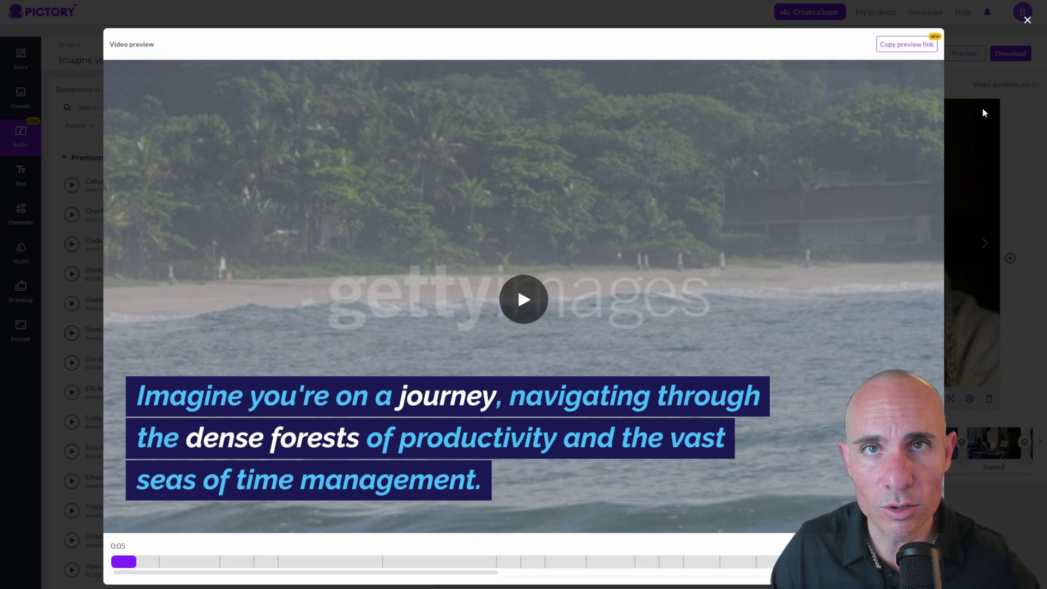
click(1027, 21)
click(1016, 59)
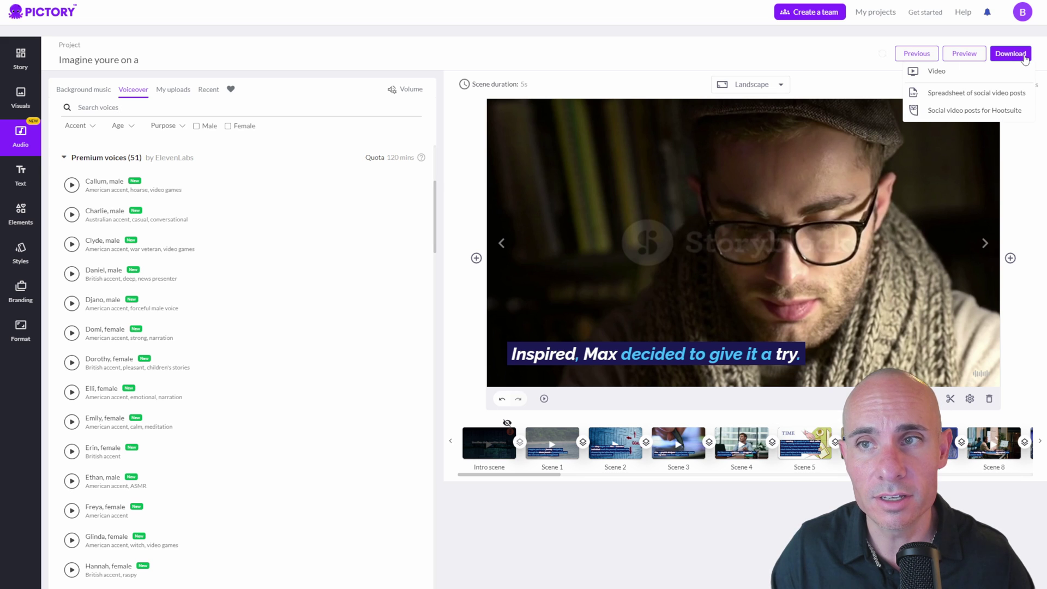
- Dismiss the Download dropdown without exporting, returning to the 6m 1s storyboard
click(945, 76)
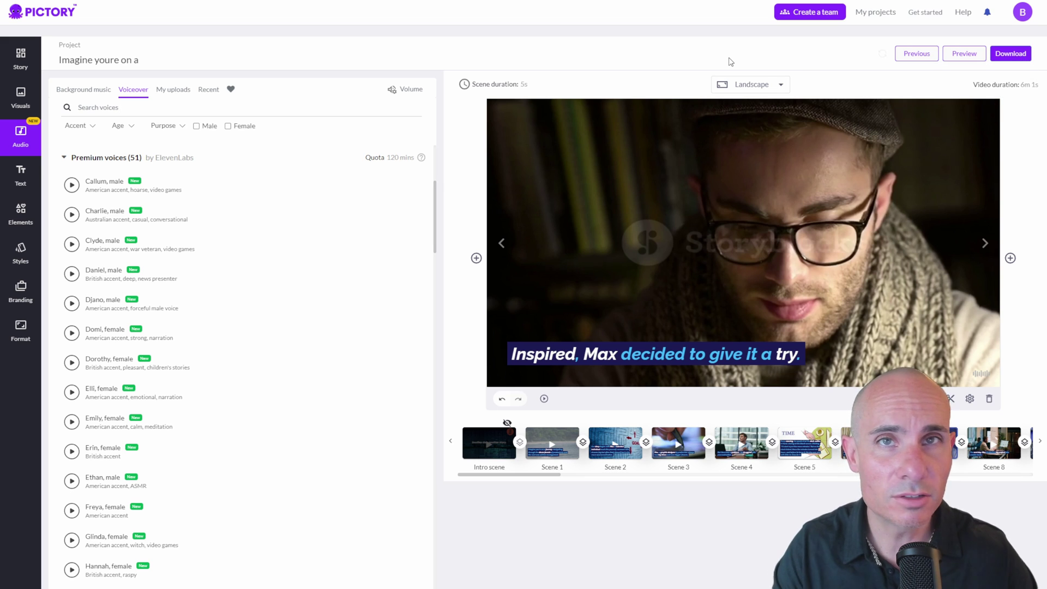